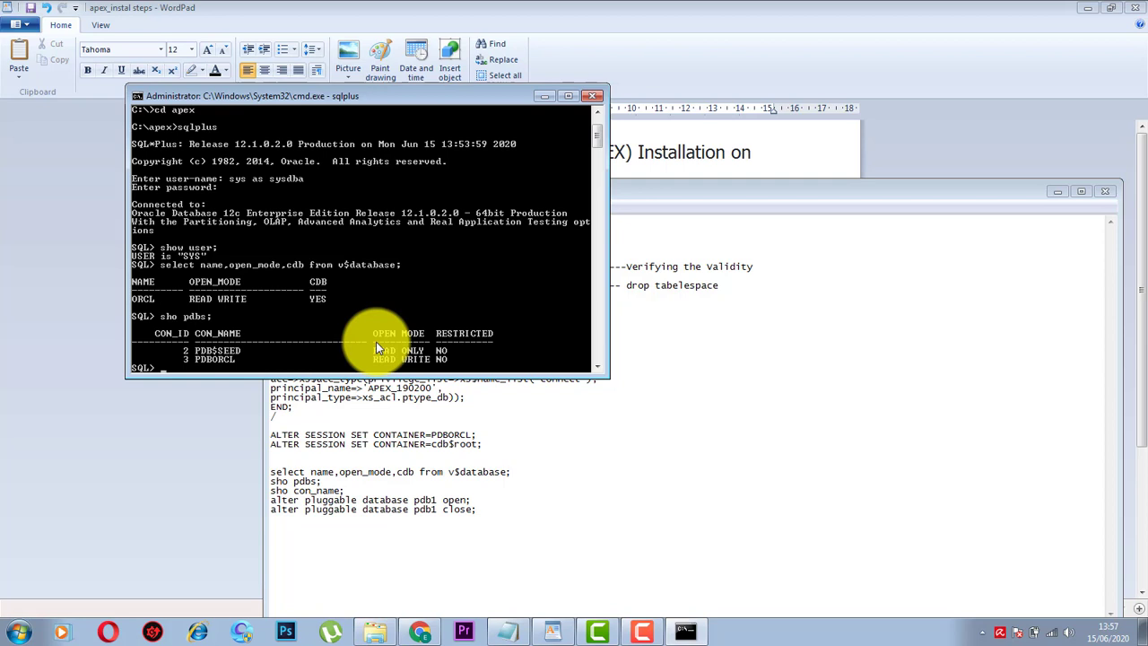
- Display the current container name in SQL*Plus with the command sho con_name;
left_click(428, 431)
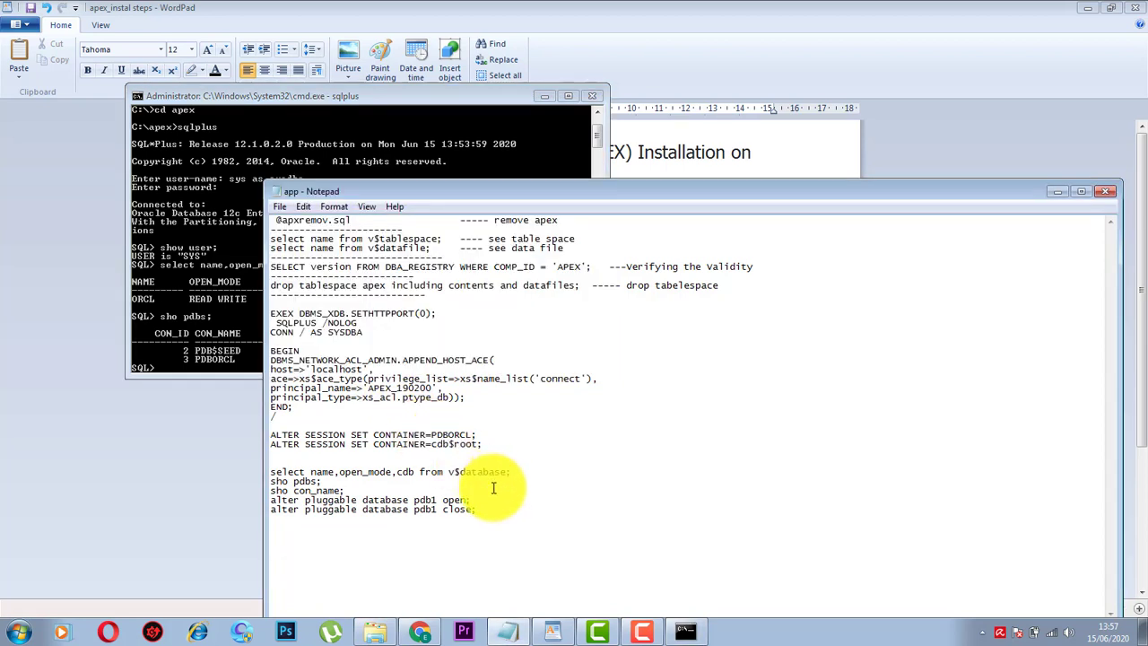
left_click(191, 323)
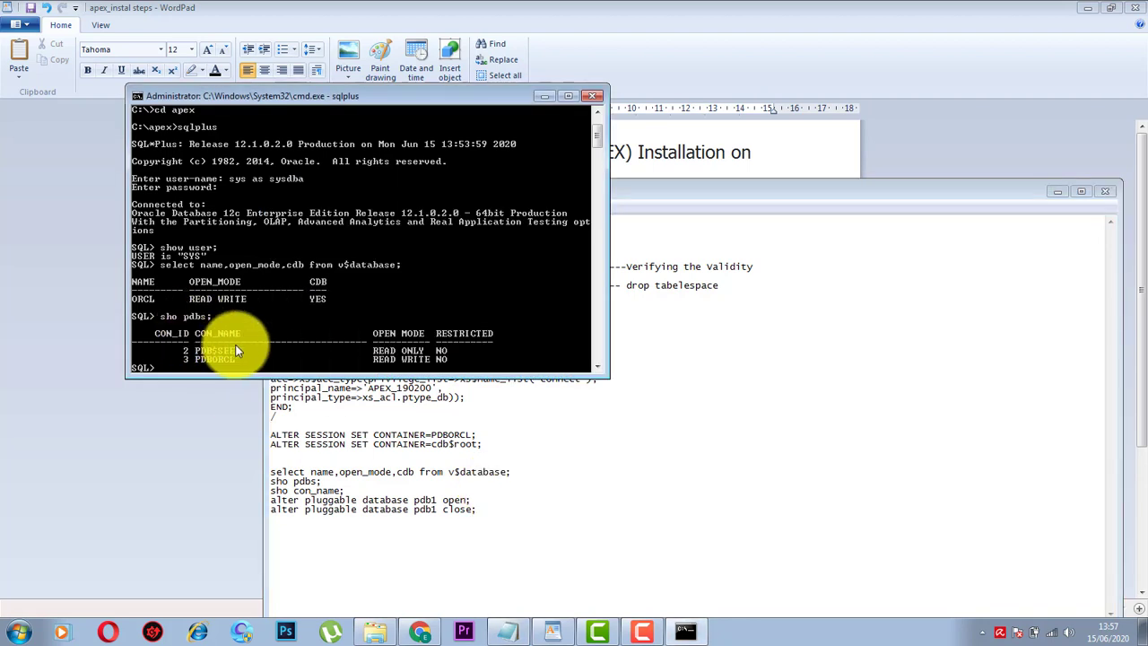
type("sho con_name;")
key("Return")
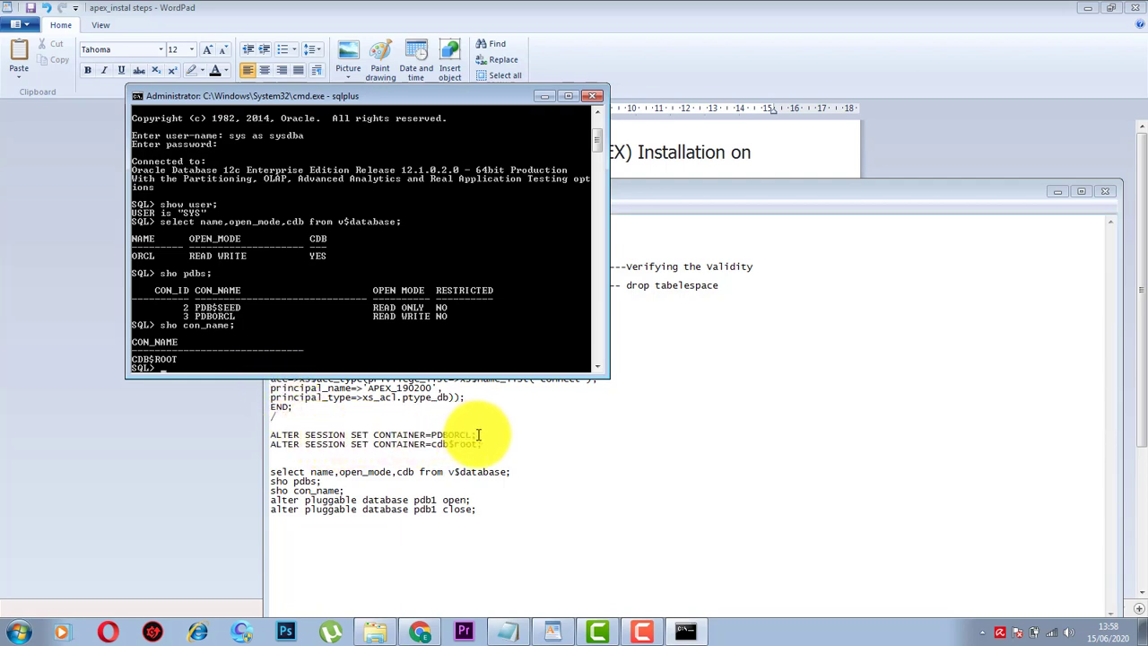
- Copy ALTER SESSION SET CONTAINER=PDBORCL; from the Notepad notes and run it at the SQL prompt to switch the session's container
left_click_drag(478, 434, 263, 432)
key("cmd+c")
left_click(192, 290)
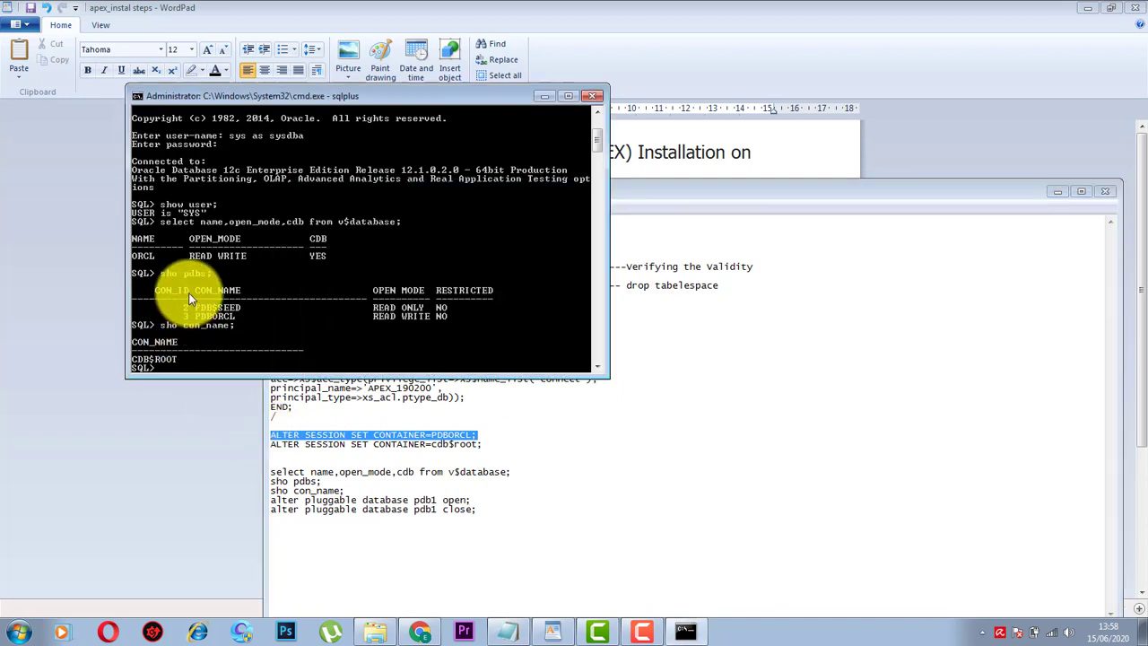
left_click(137, 96)
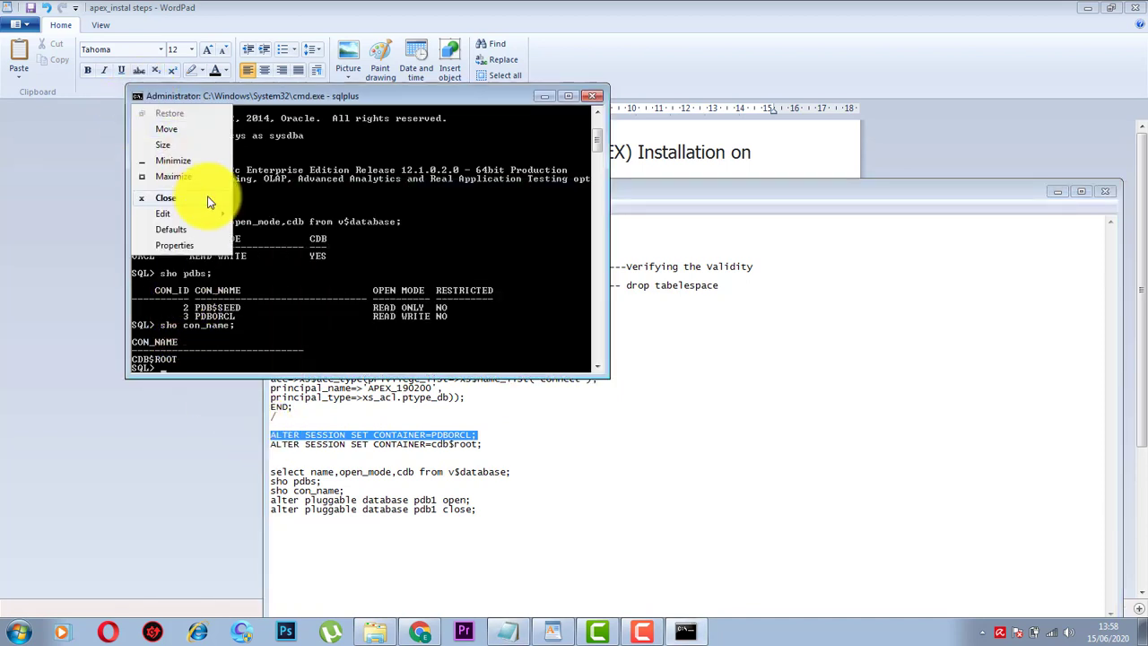
mouse_move(220, 213)
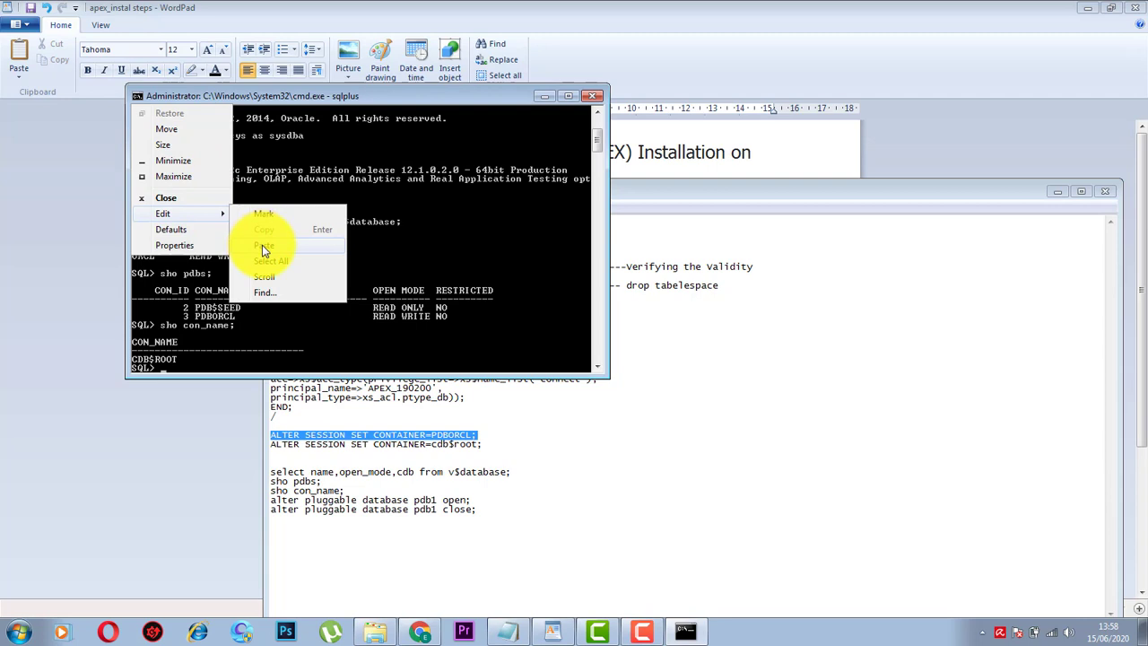
left_click(262, 245)
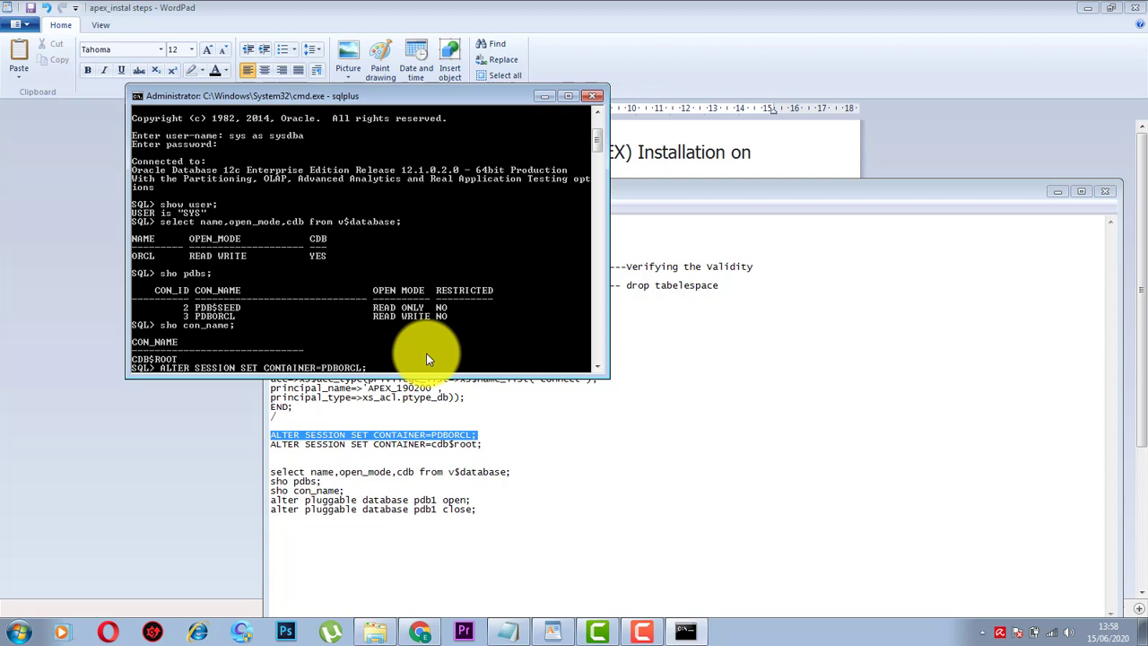
key("Return")
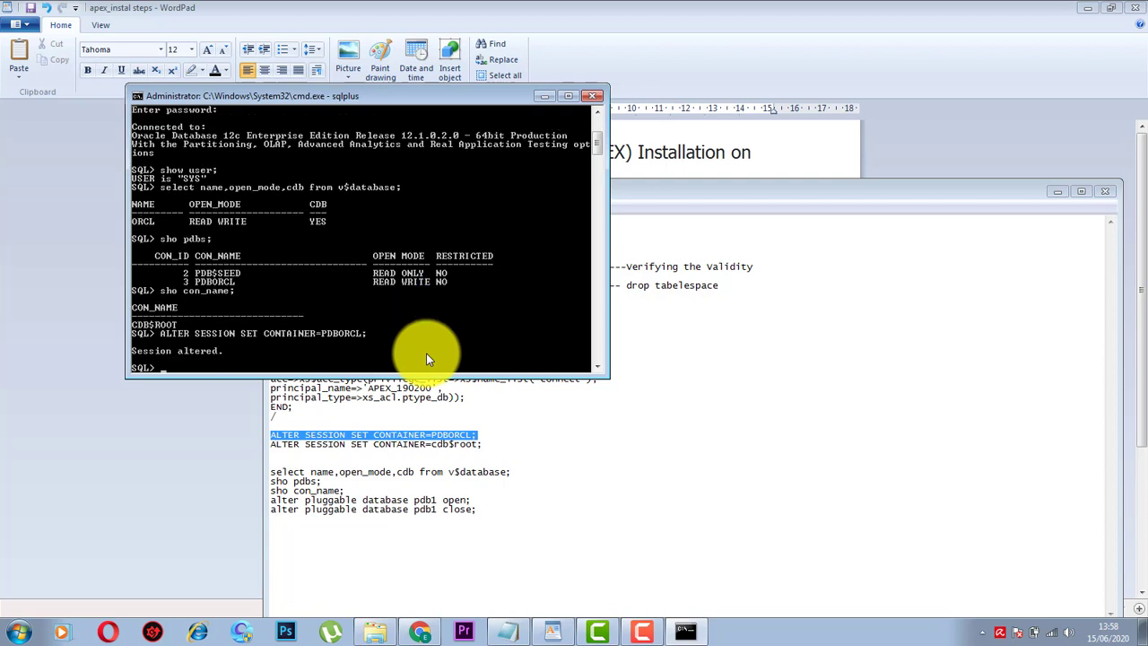
- Recall and rerun sho con_name; to check which container the session is in after the switch
key("Up")
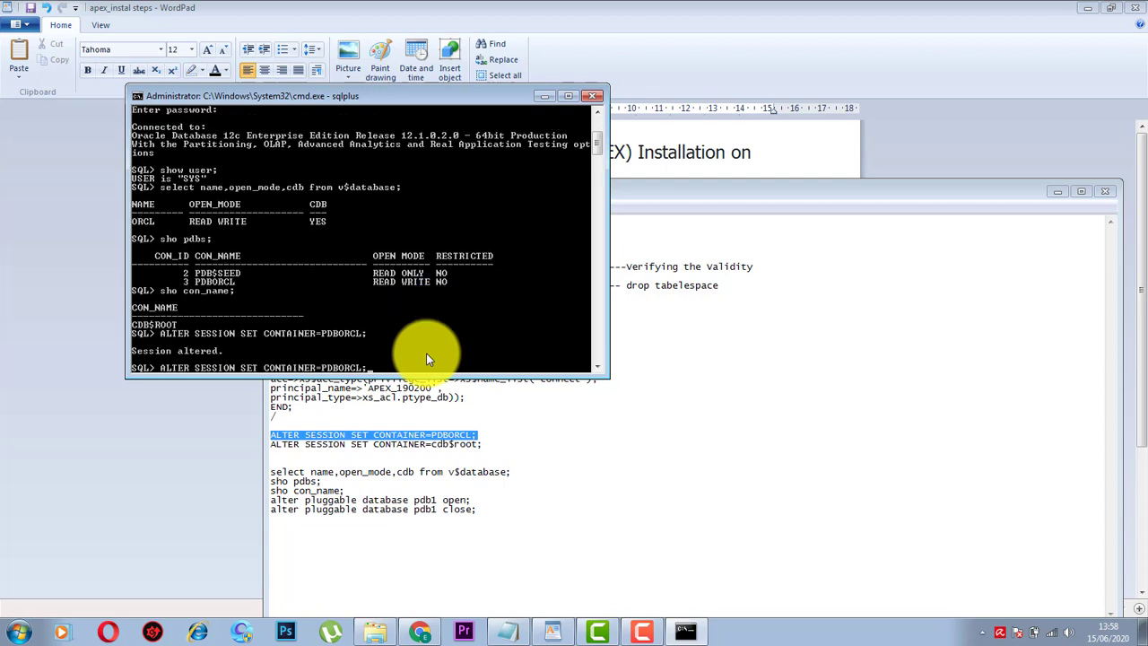
key("Up")
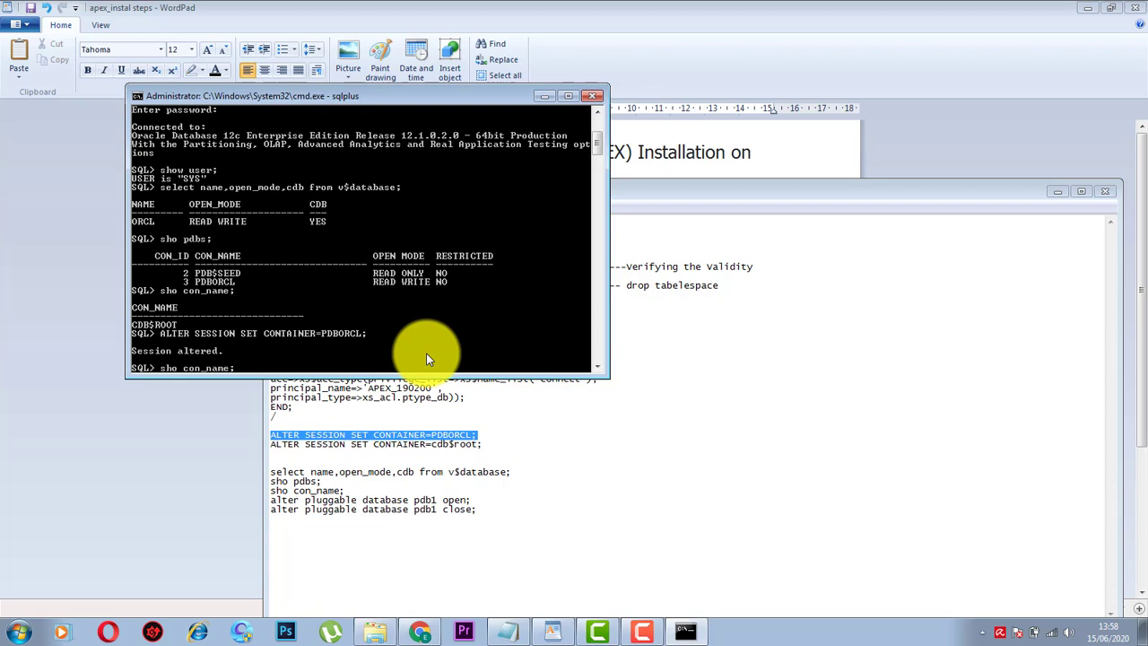
key("Return")
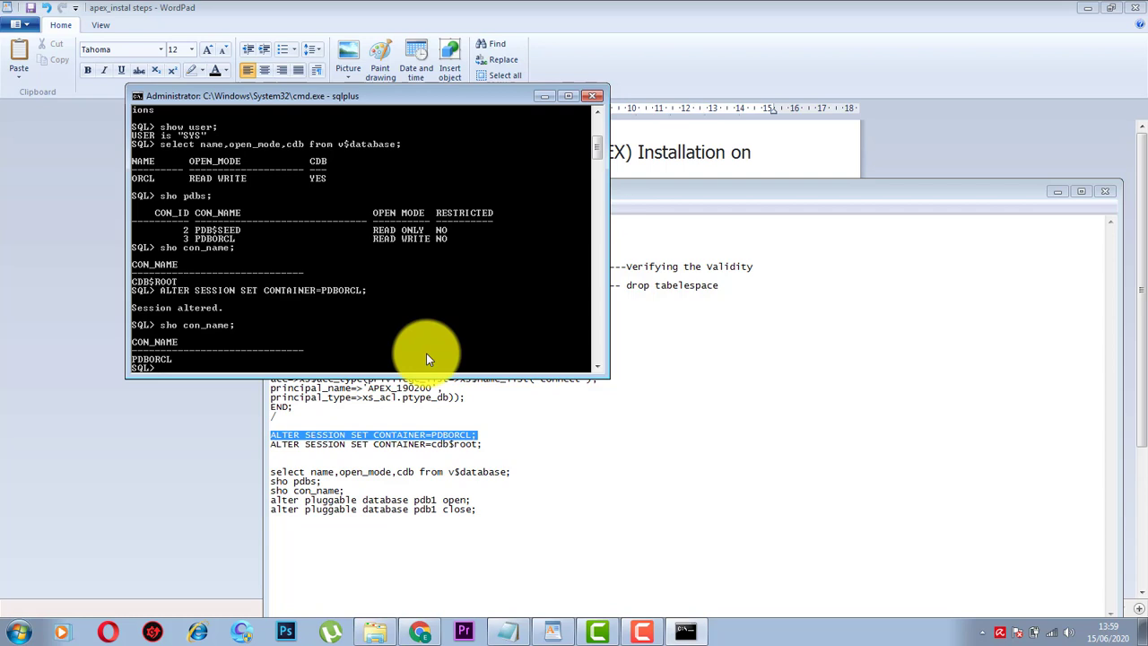
left_click(547, 96)
left_click(607, 323)
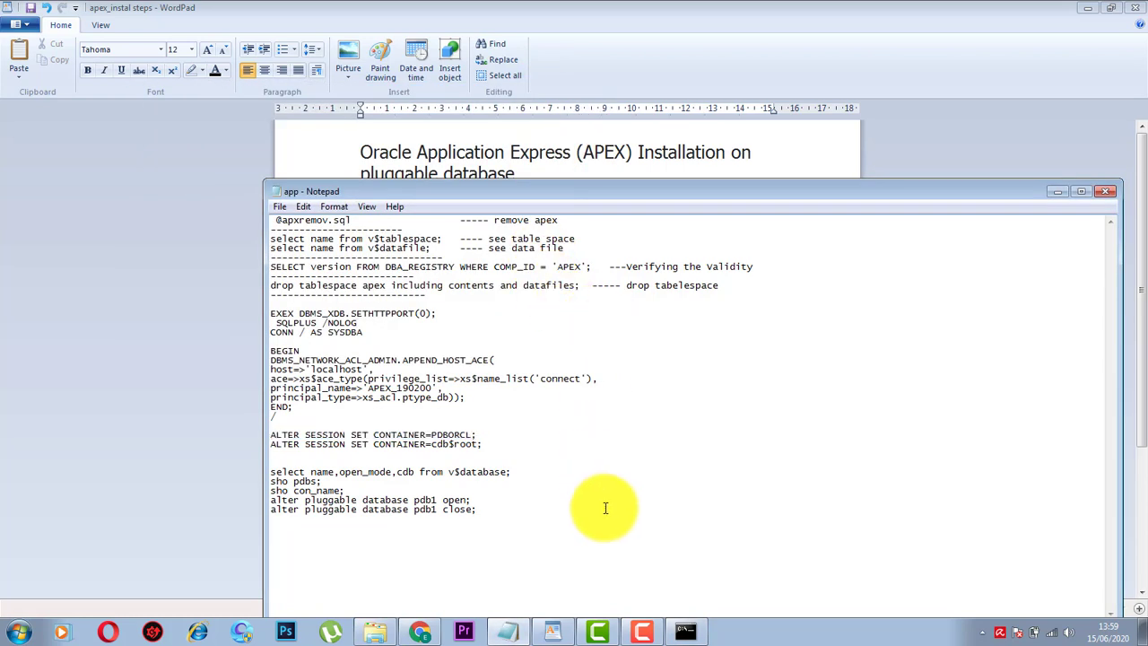
left_click(553, 632)
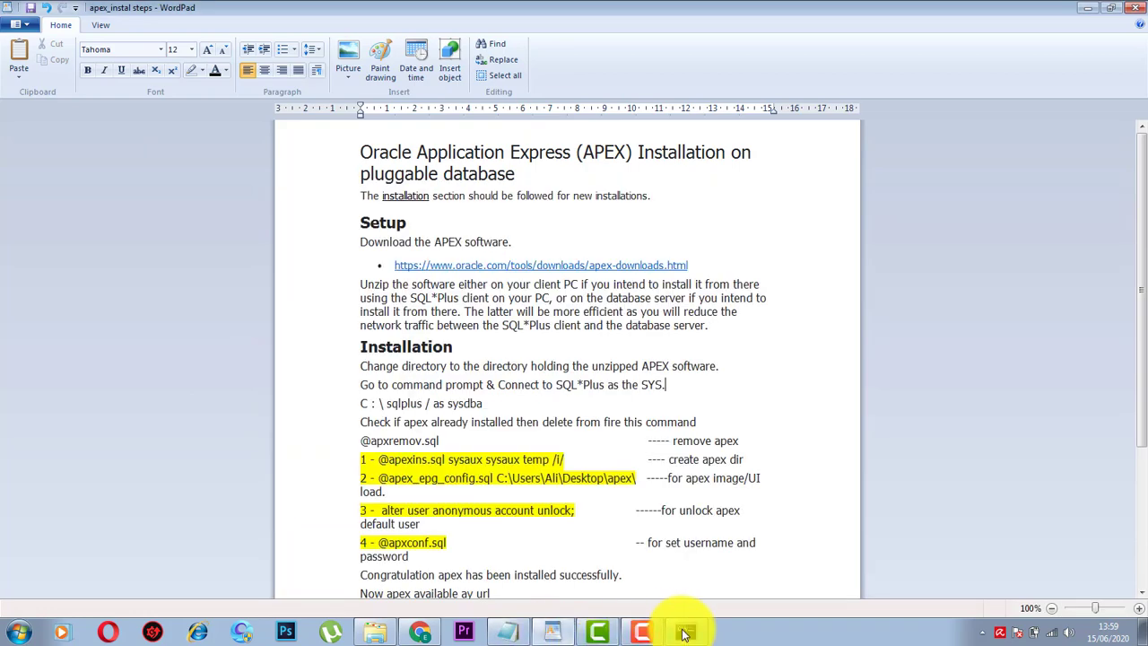
left_click(684, 633)
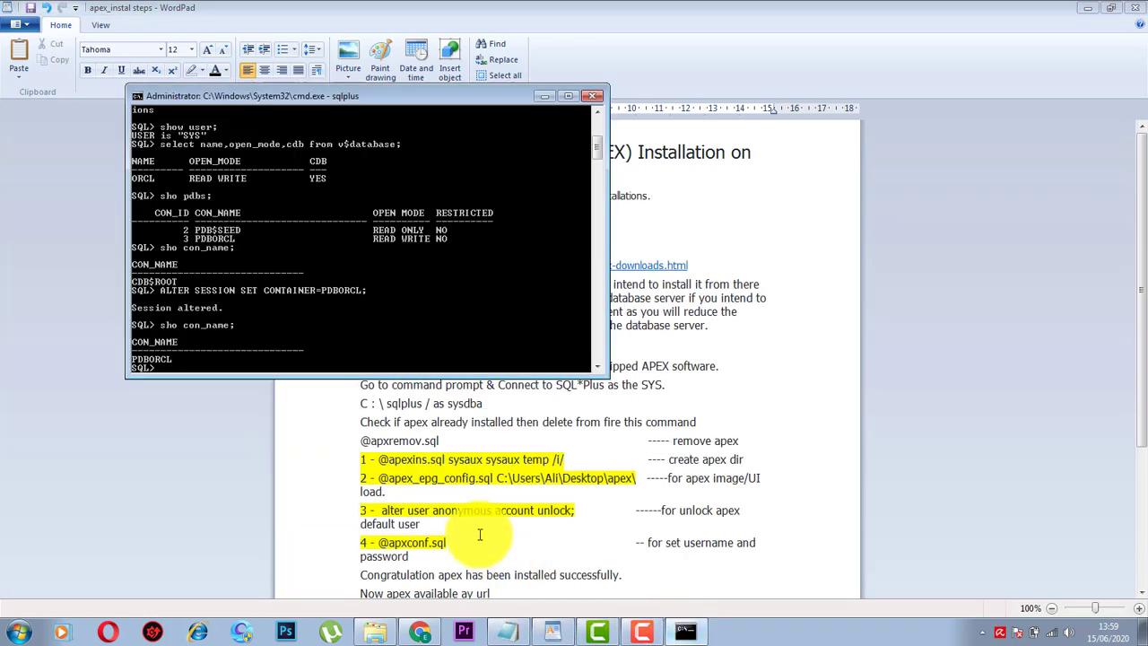
left_click(567, 457)
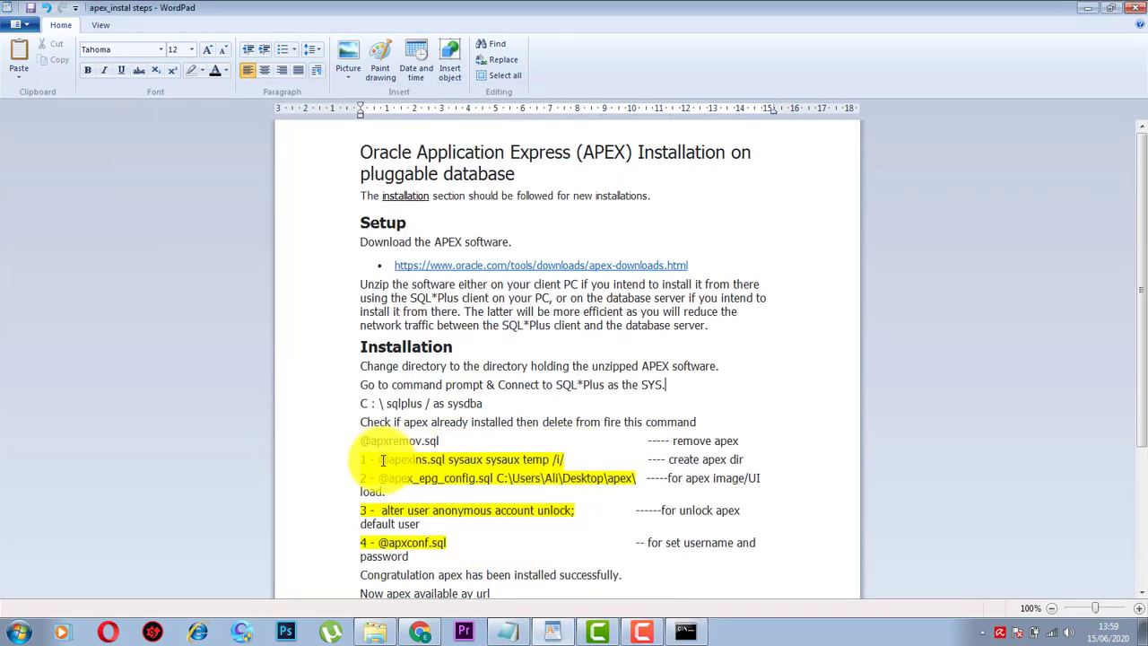
left_click_drag(378, 460, 565, 461)
key("cmd+c")
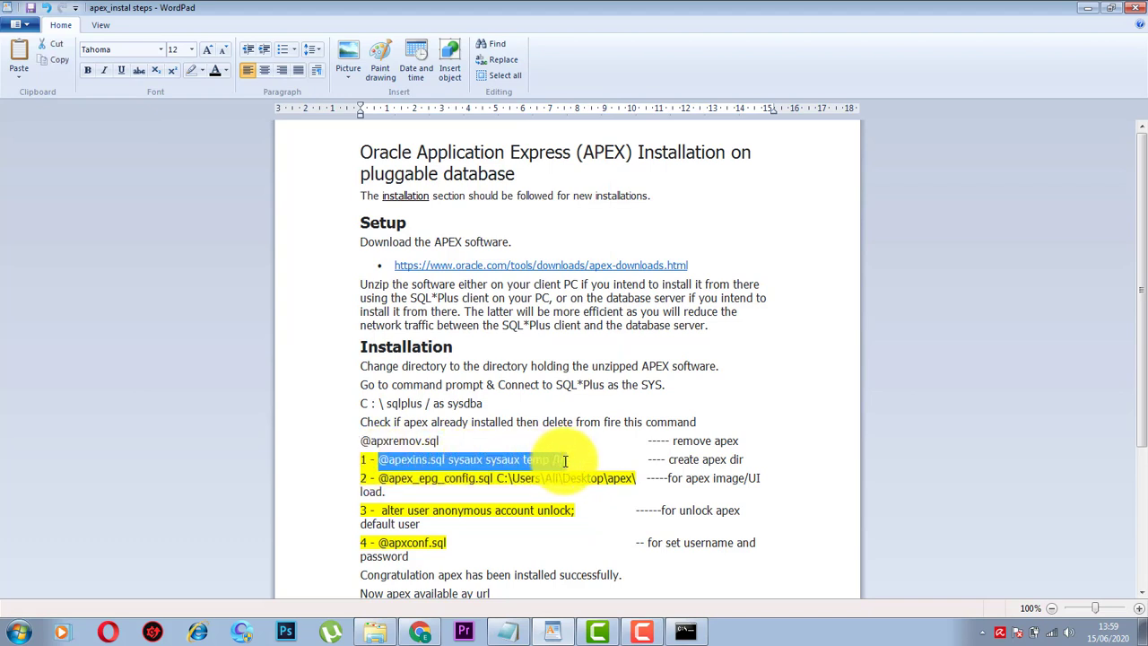
- Examine the apex folder's location on drive C: and the directory SQL*Plus was started from in the terminal history
left_click(684, 632)
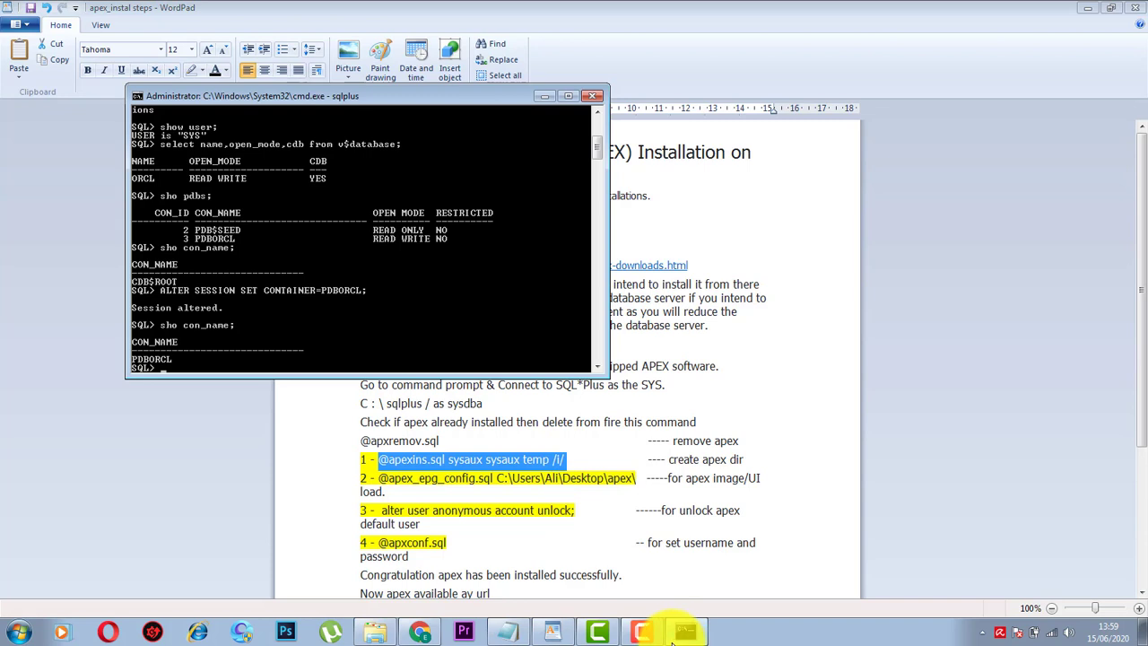
left_click(674, 638)
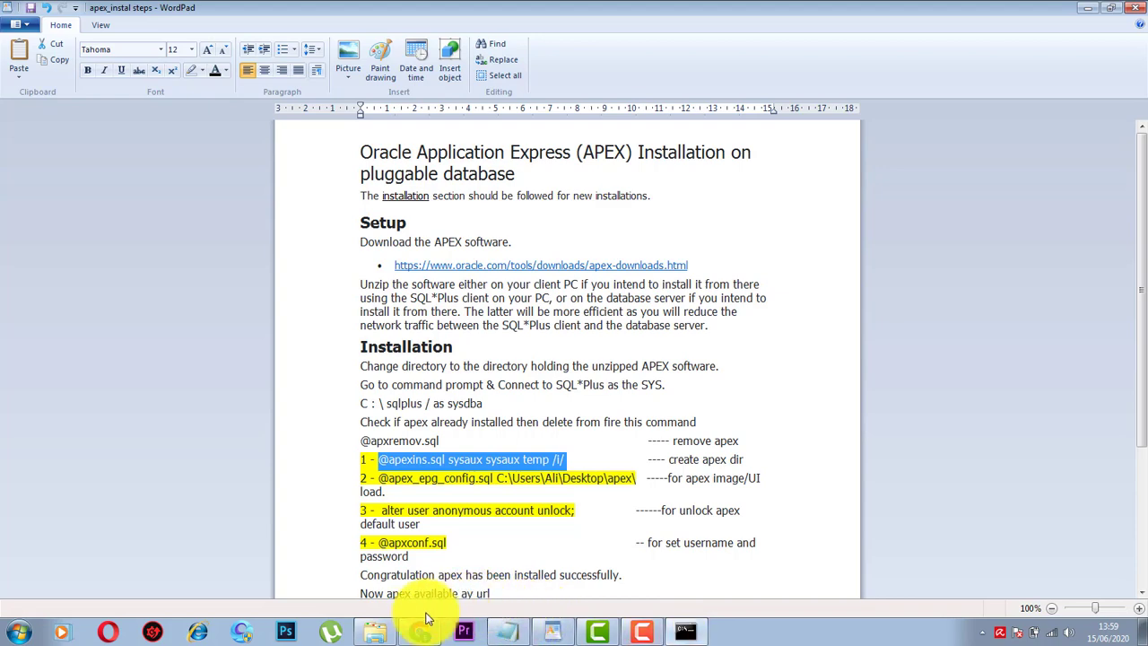
left_click(378, 633)
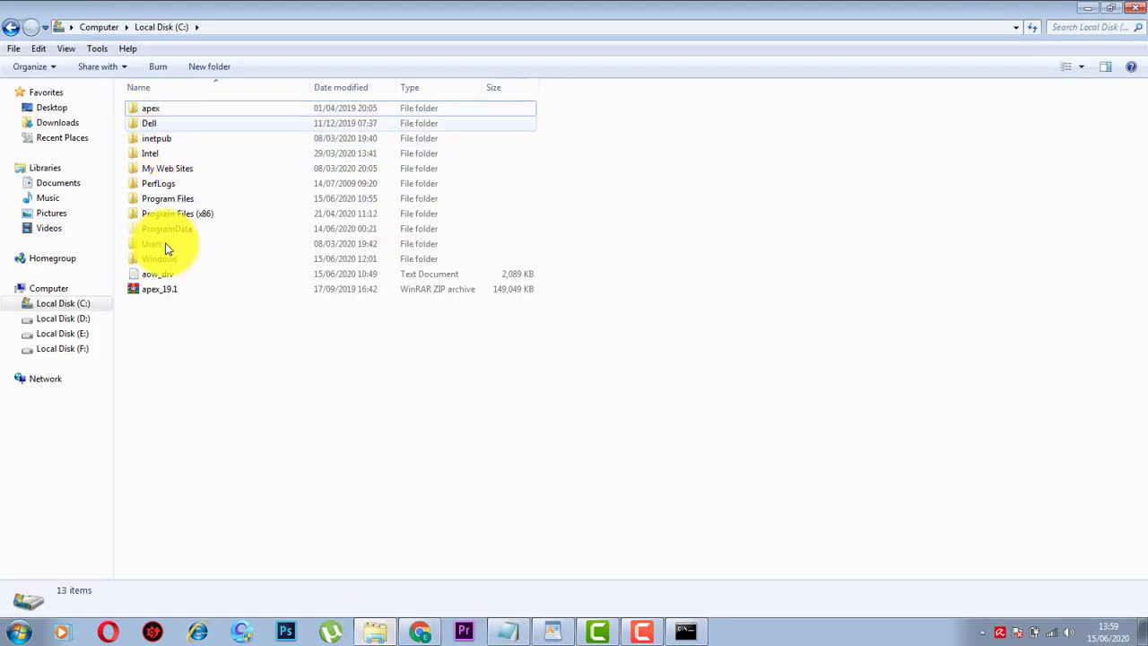
left_click(685, 630)
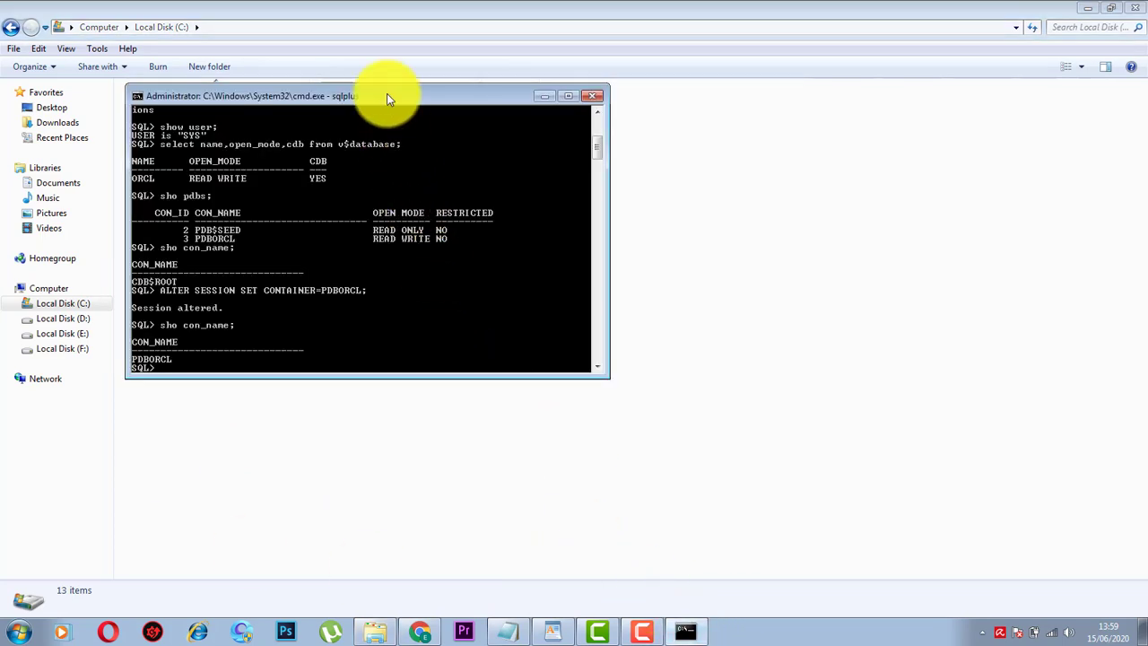
left_click_drag(387, 93, 452, 144)
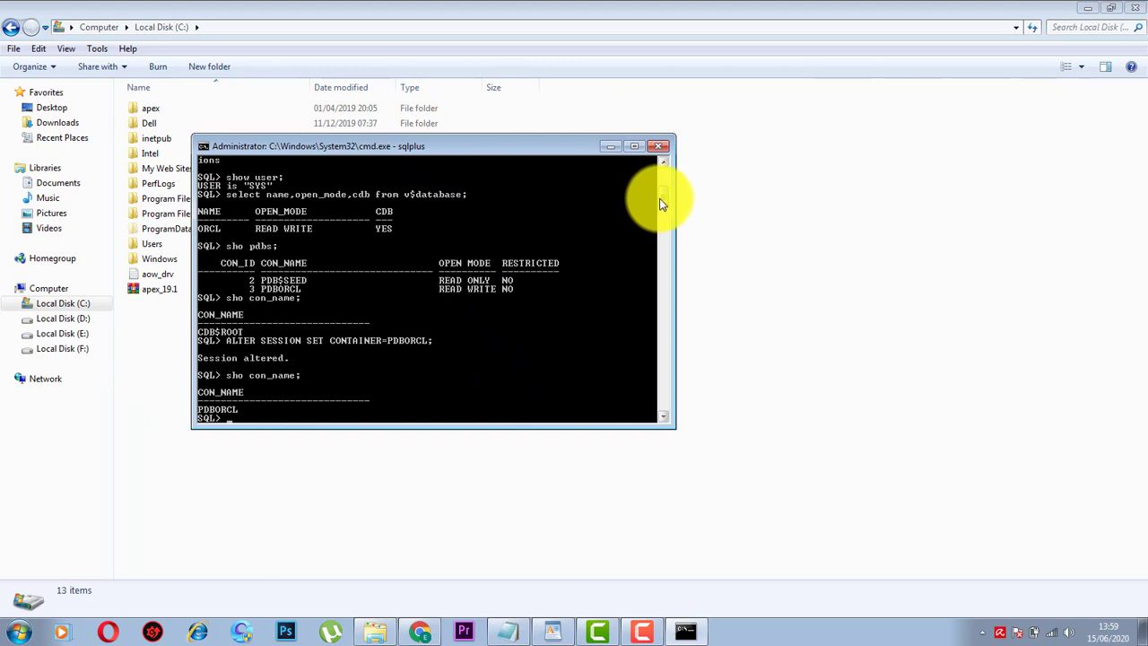
scroll(659, 205, "up", 7)
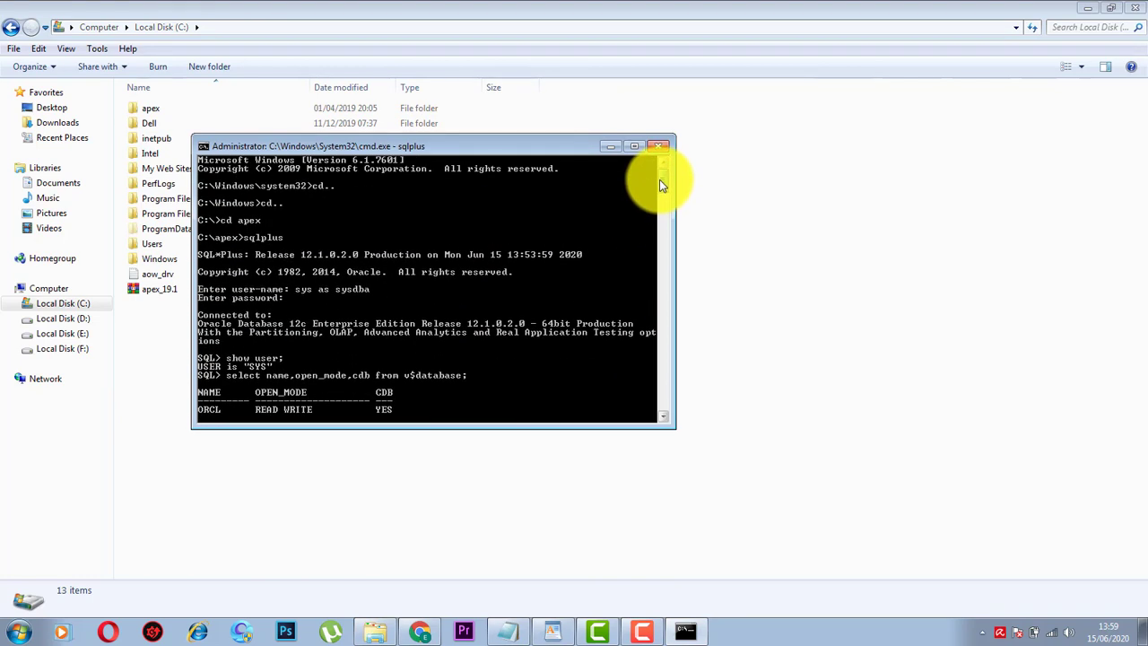
left_click_drag(659, 180, 652, 222)
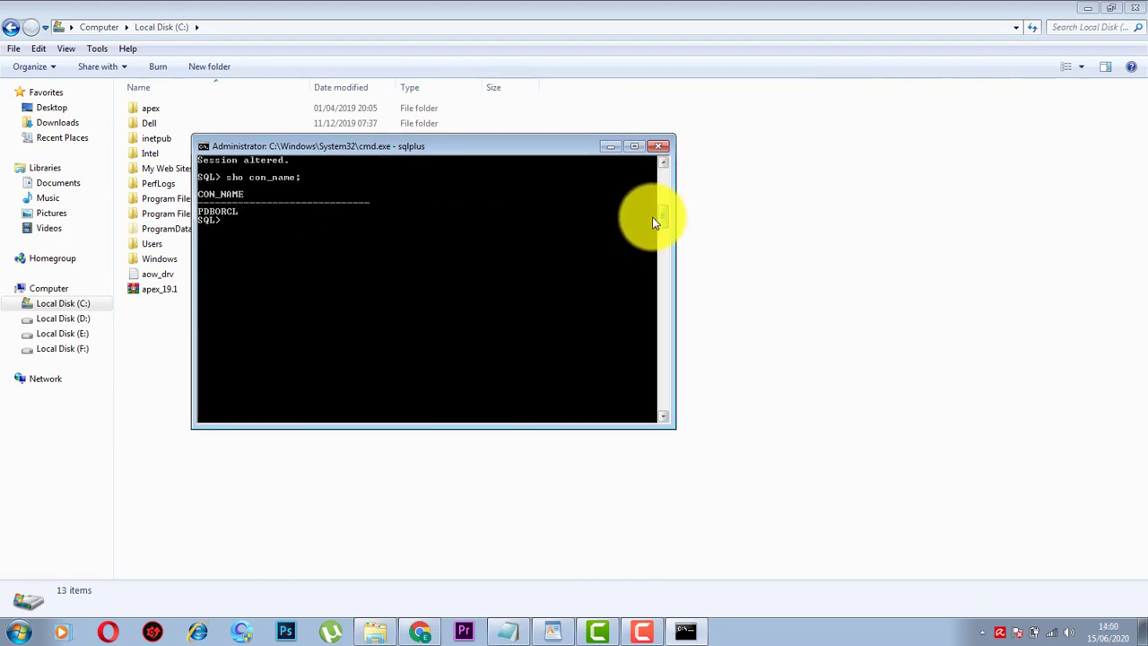
left_click(202, 147)
mouse_move(270, 263)
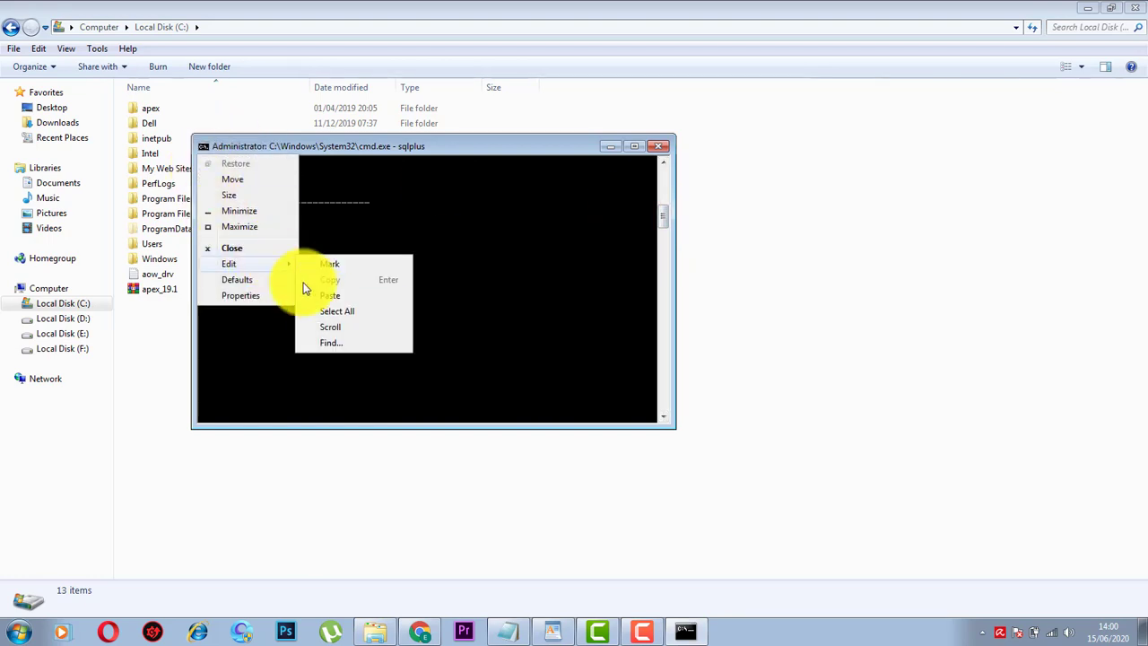
left_click(327, 300)
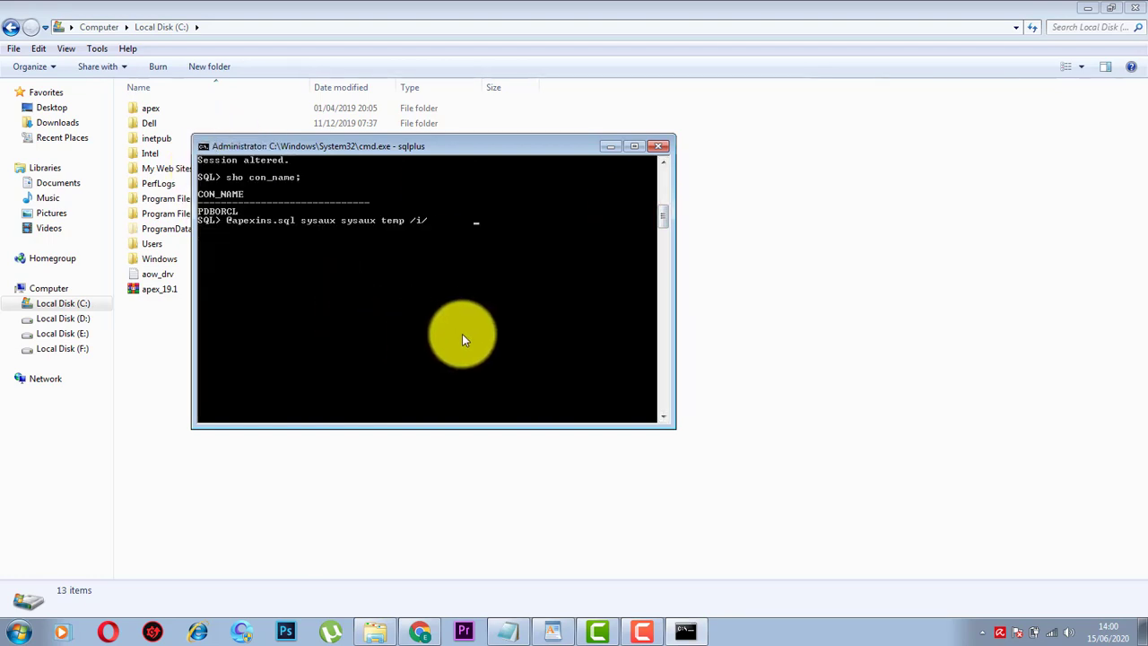
key("BackSpace")
key("BackSpace")
type("i")
key("Return")
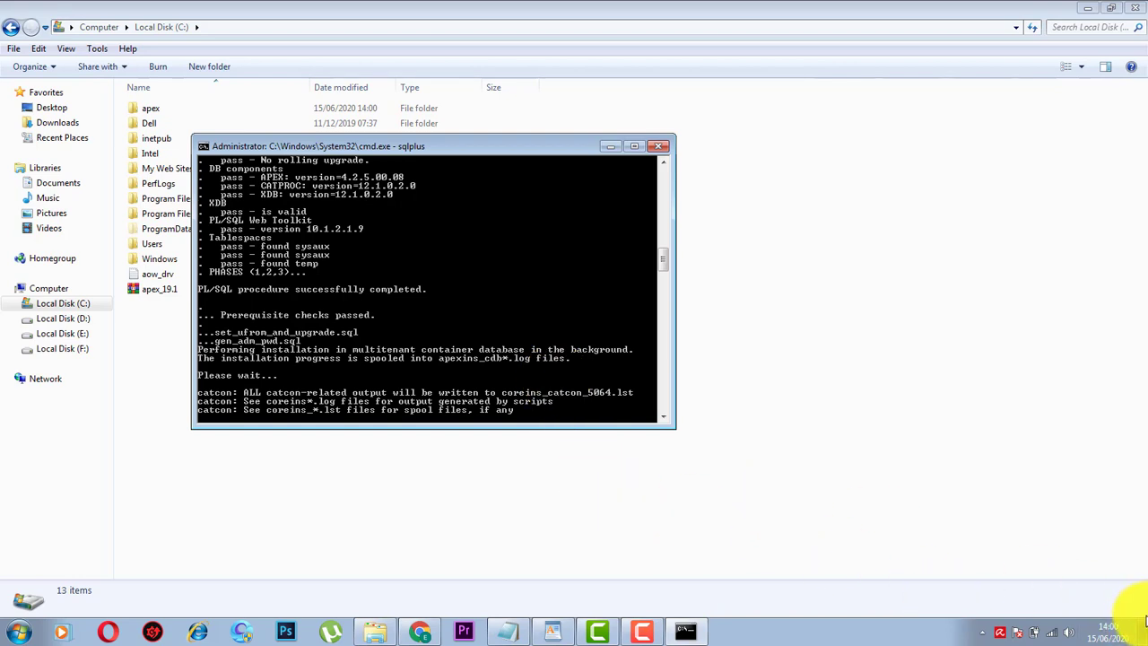
left_click(1141, 630)
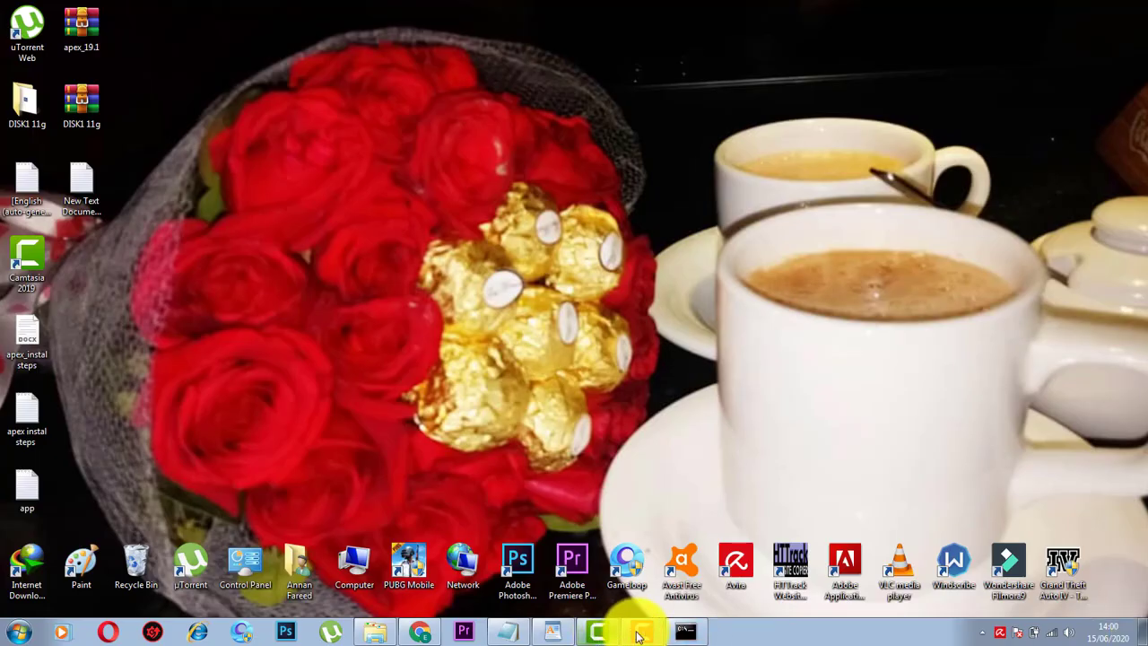
left_click(685, 631)
left_click(644, 632)
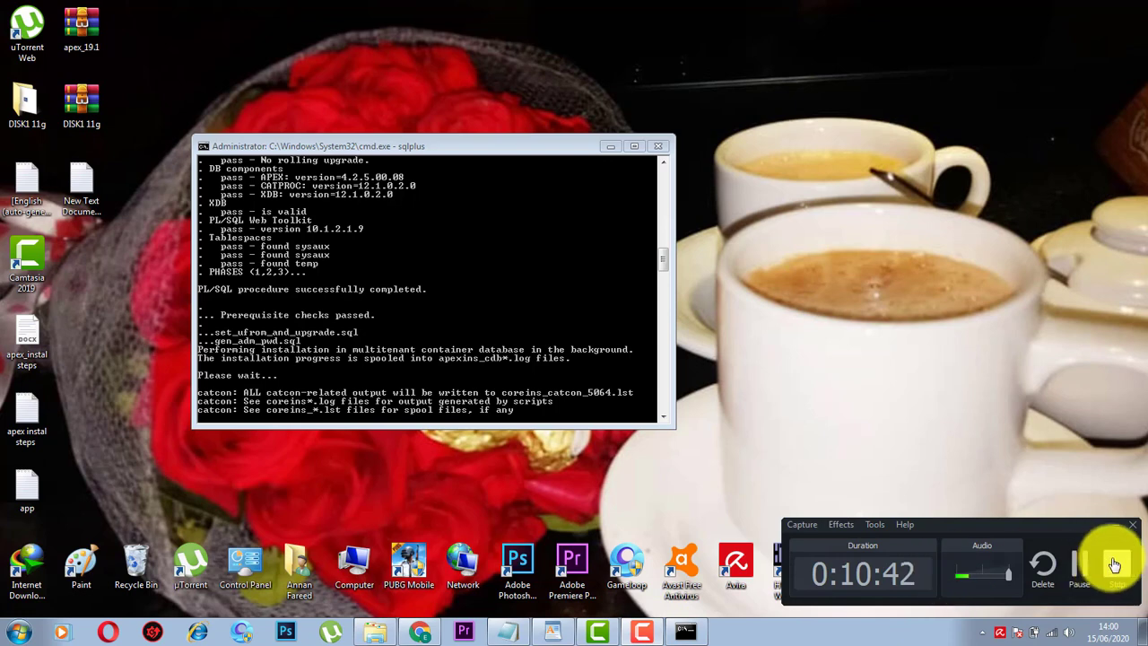
left_click(1080, 561)
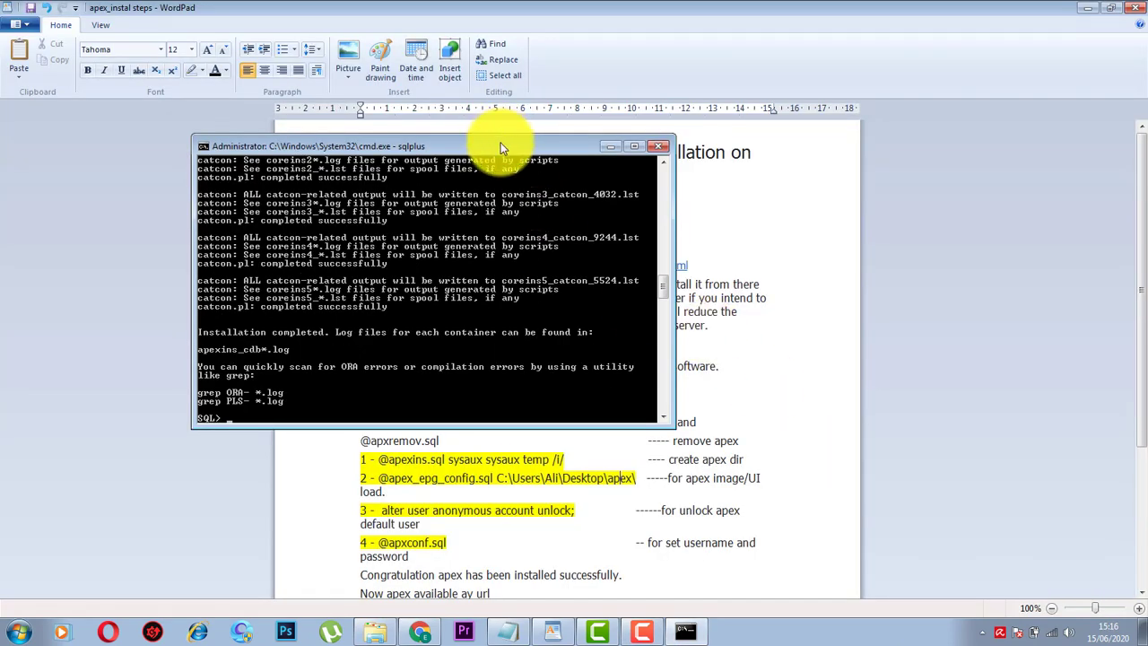
left_click_drag(500, 143, 653, 192)
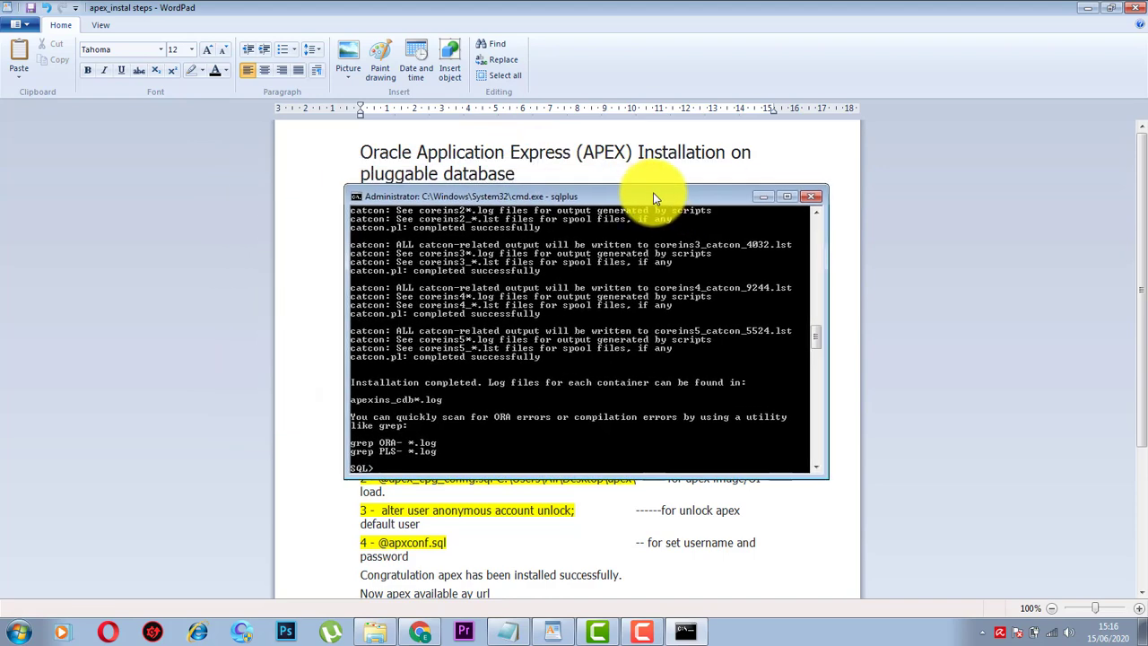
left_click(763, 196)
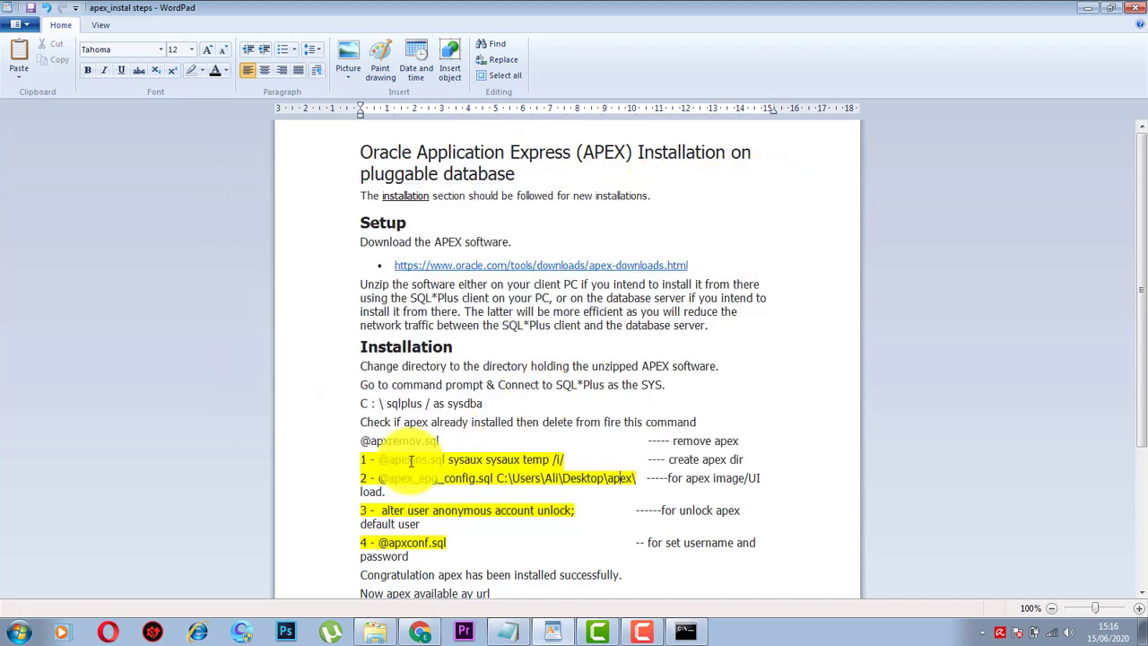
left_click_drag(379, 478, 508, 479)
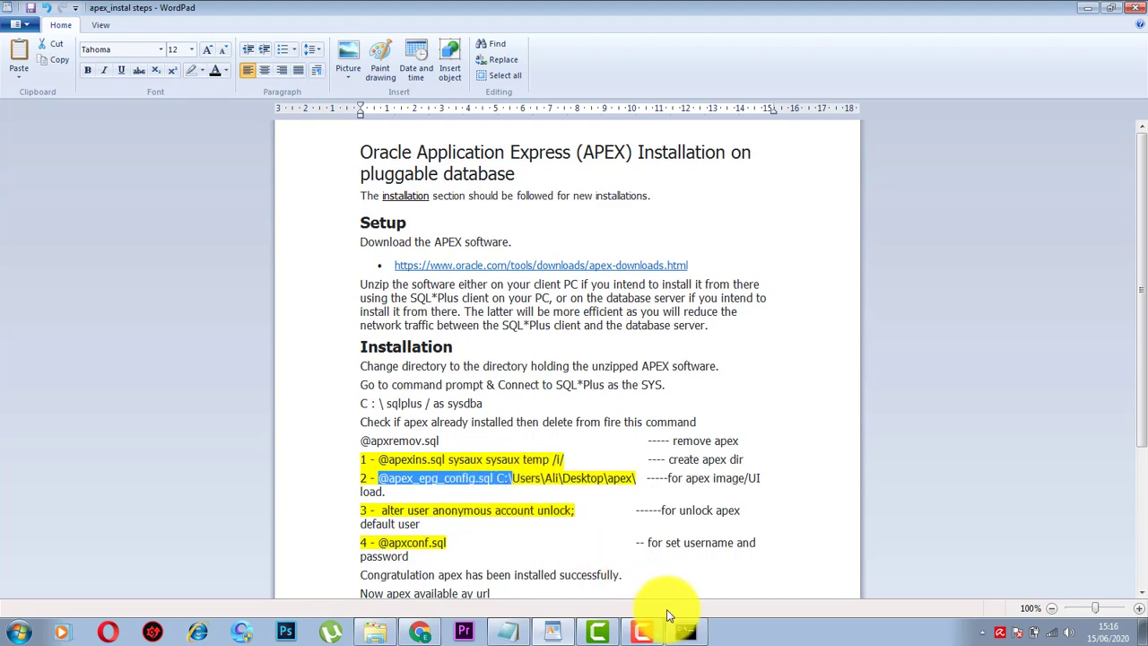
left_click(691, 631)
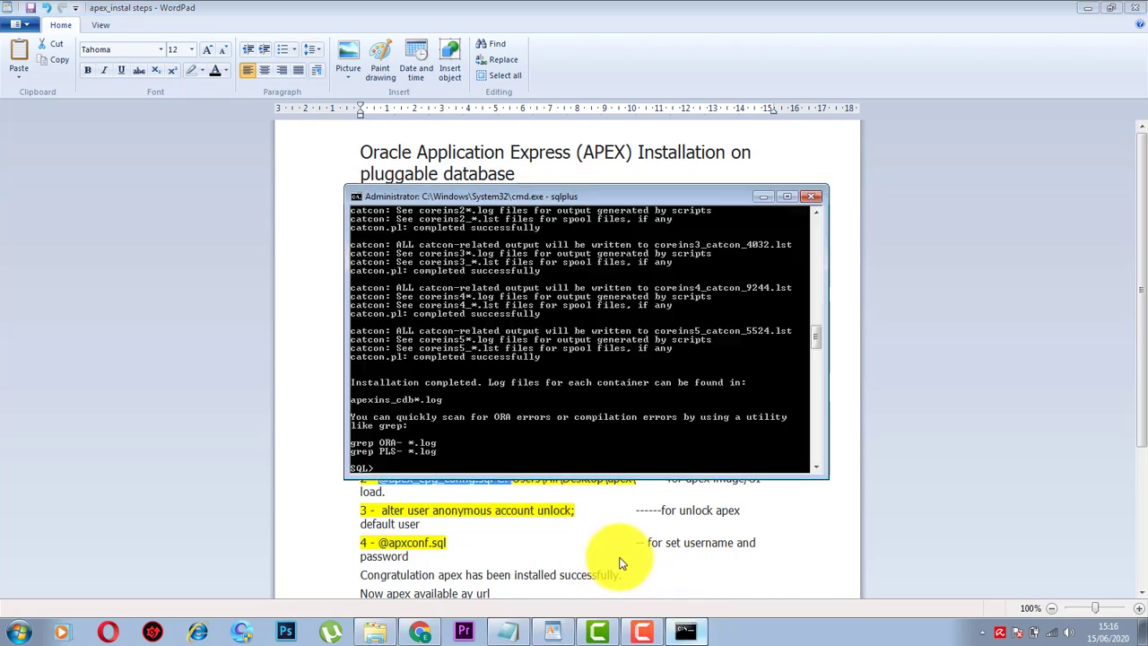
left_click(358, 200)
mouse_move(415, 316)
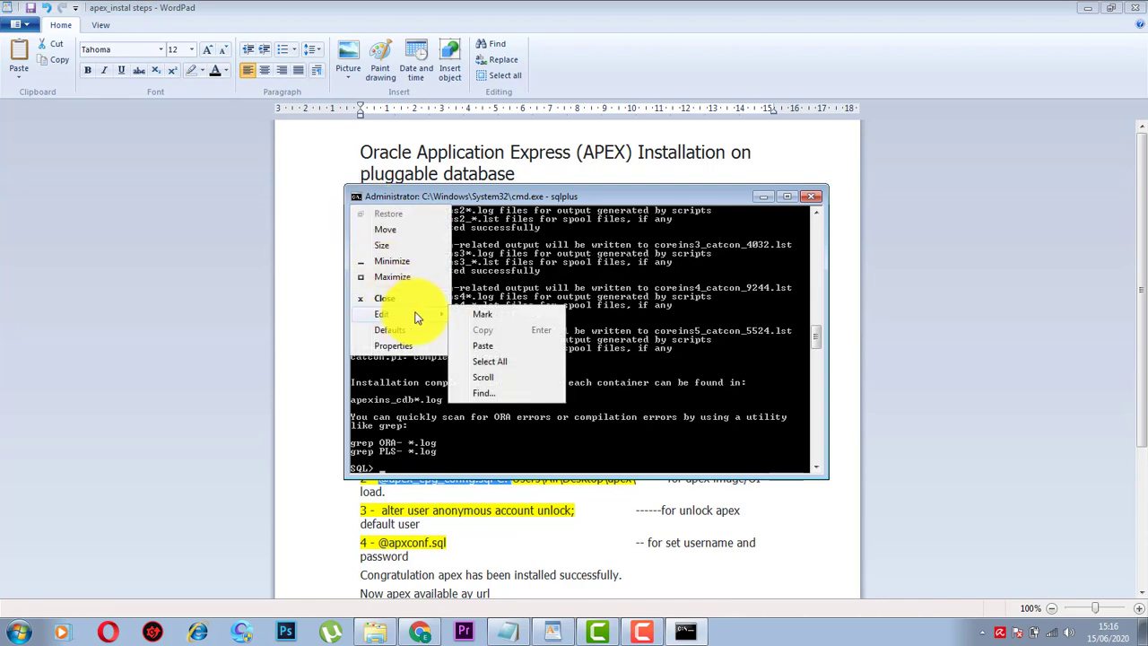
left_click(477, 346)
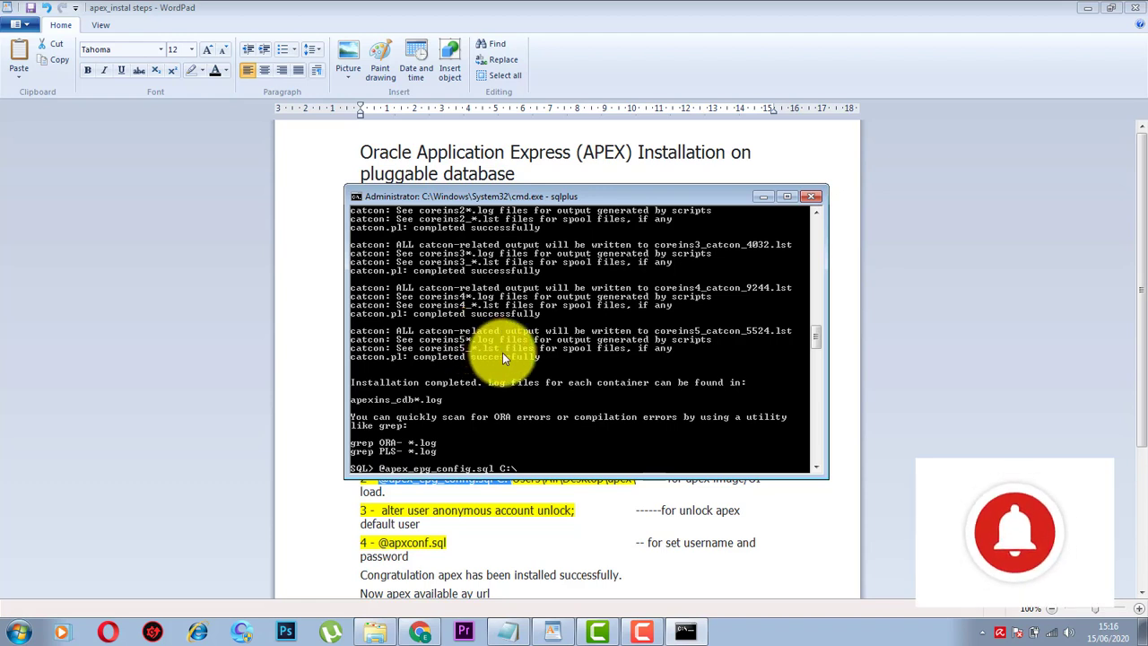
- Check the path of the directory on drive C: that contains the apex folder in Windows Explorer
left_click(377, 631)
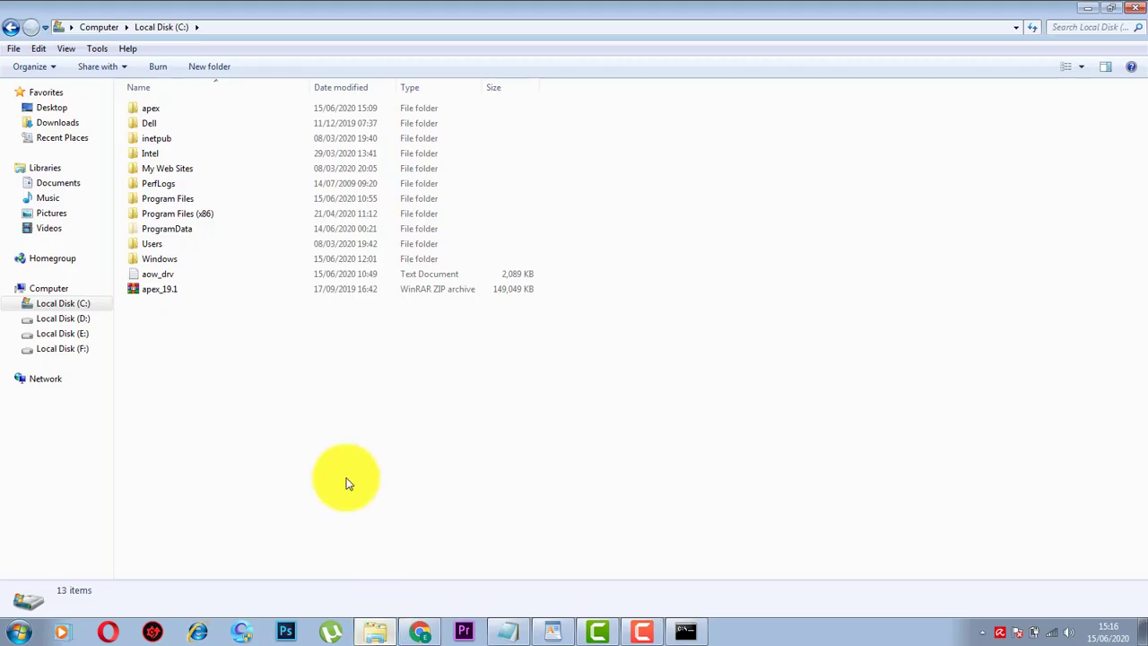
left_click(278, 31)
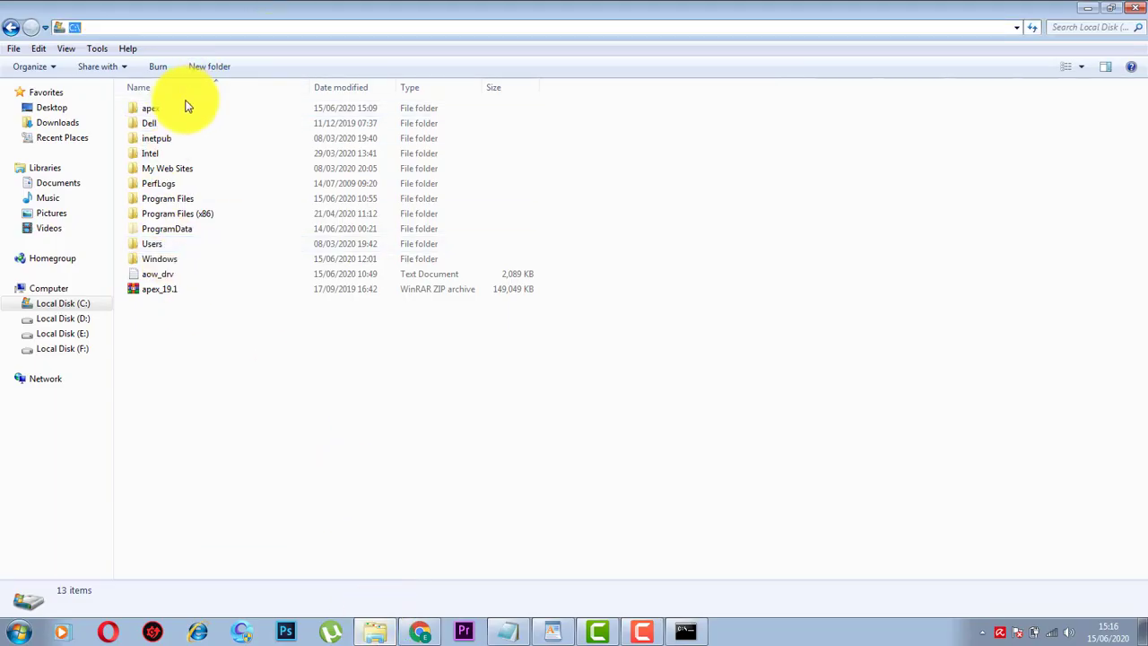
left_click(188, 105)
left_click(243, 31)
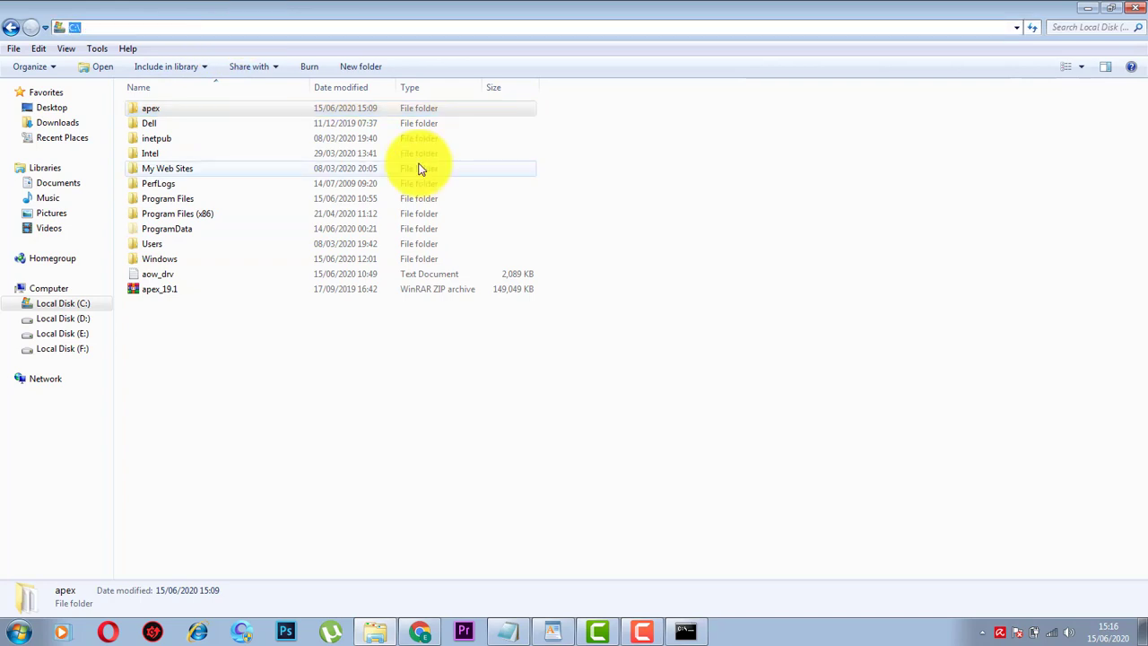
left_click(686, 632)
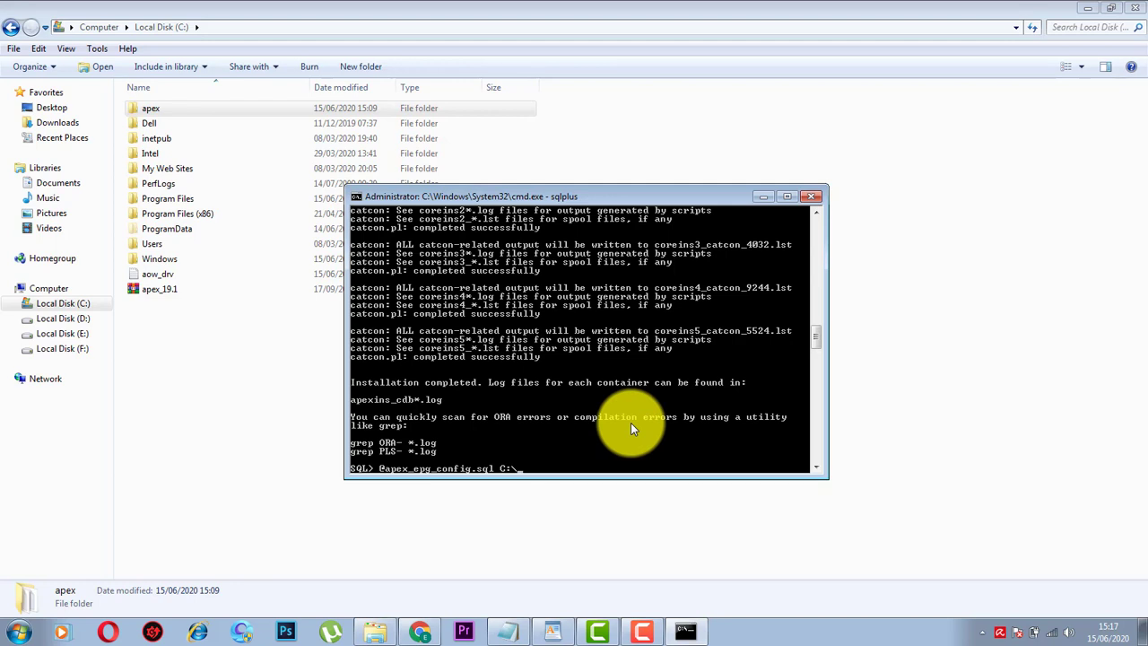
key("Return")
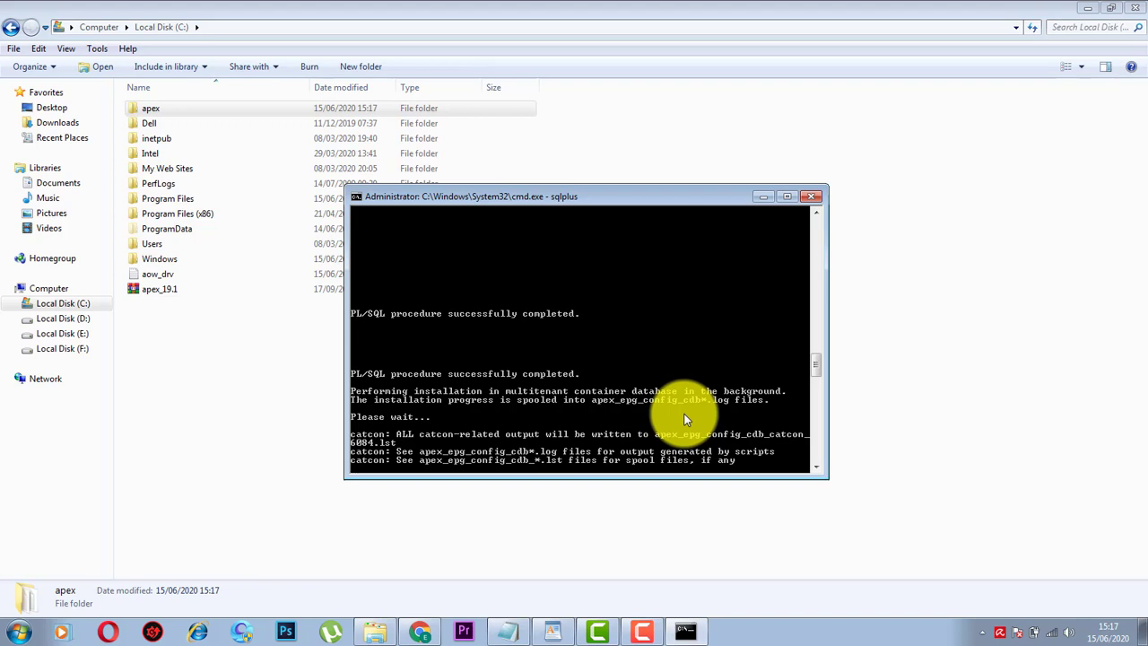
left_click(642, 628)
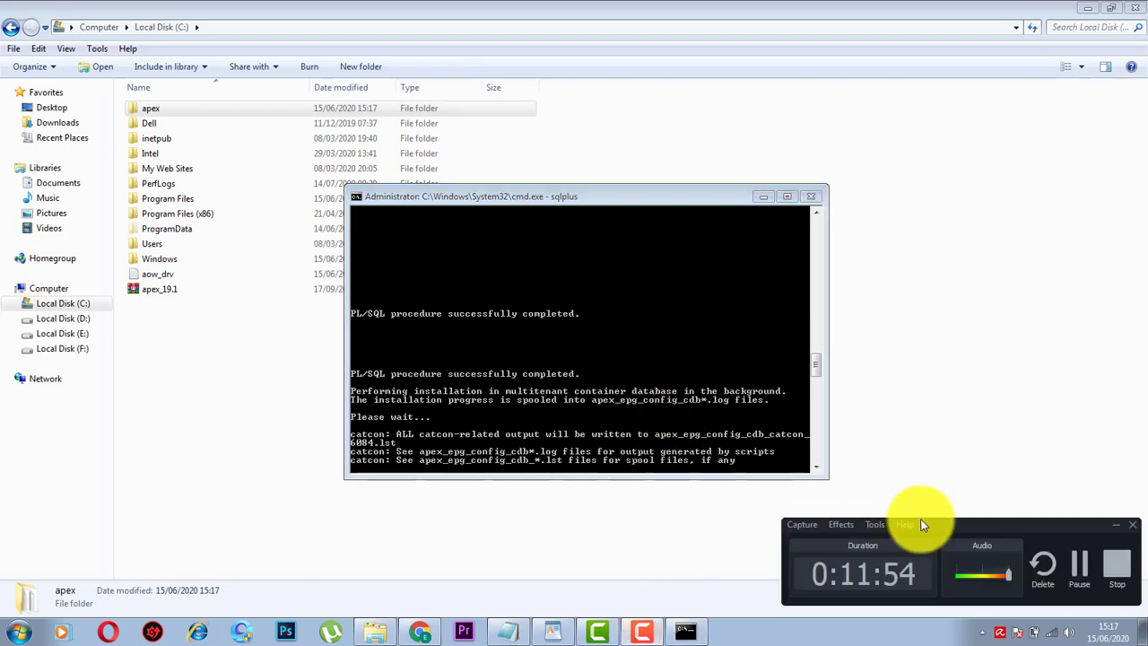
left_click(1079, 564)
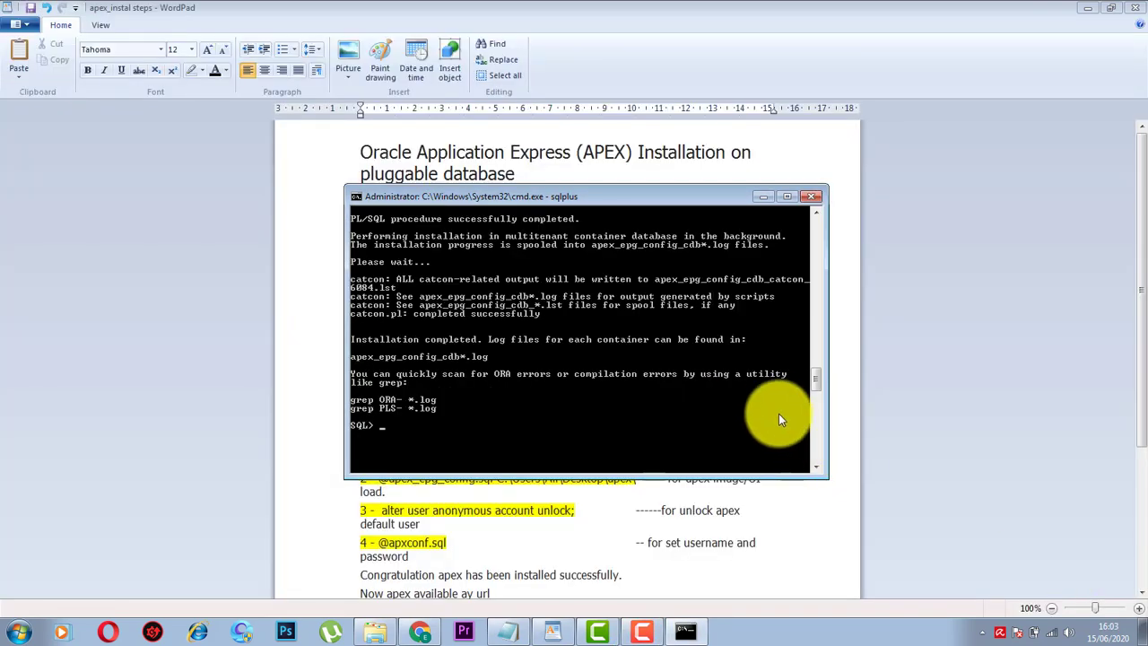